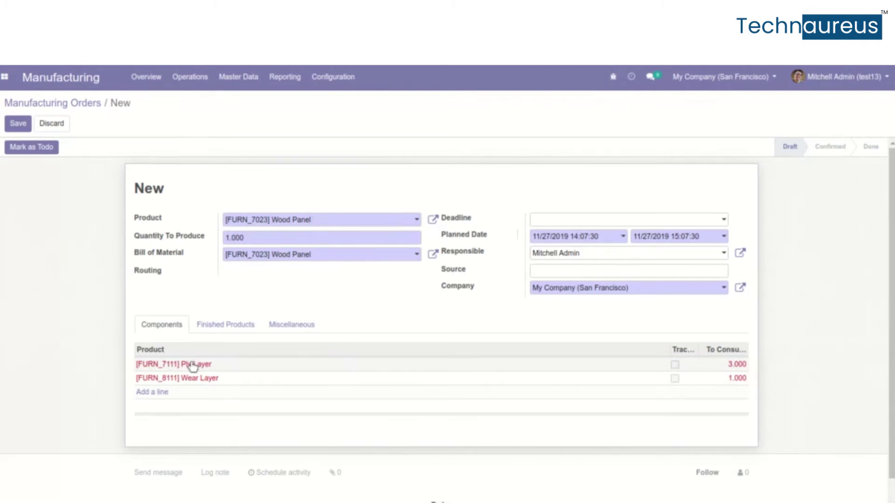
# Set the new manufacturing order's product to [FURN_7800] Desk Combination and save the order after checking its finished products and miscellaneous details.
pyautogui.click(245, 224)
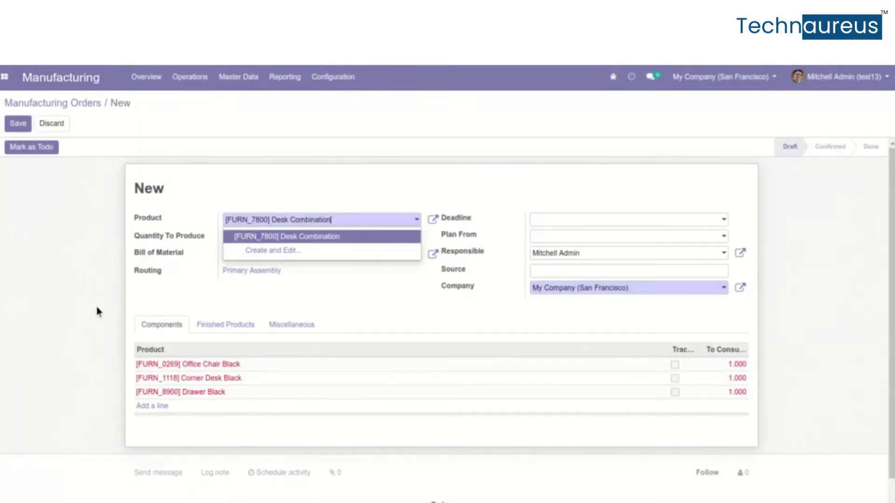
pyautogui.click(354, 237)
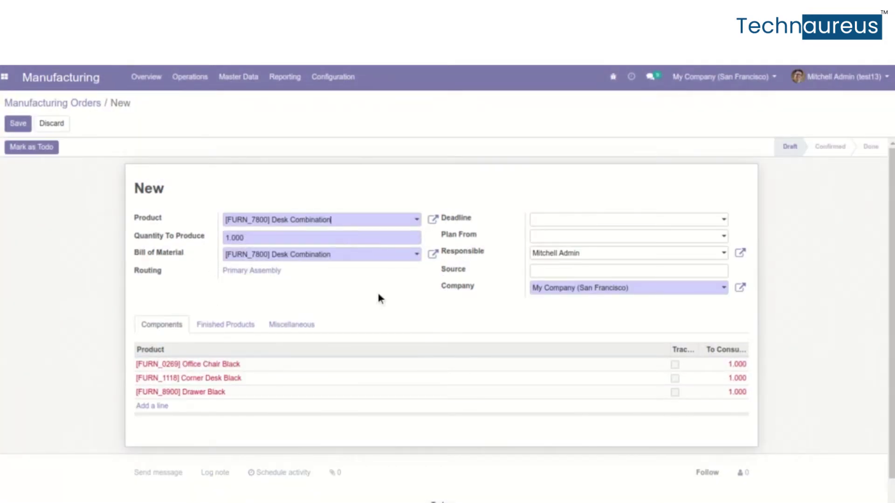
pyautogui.click(237, 324)
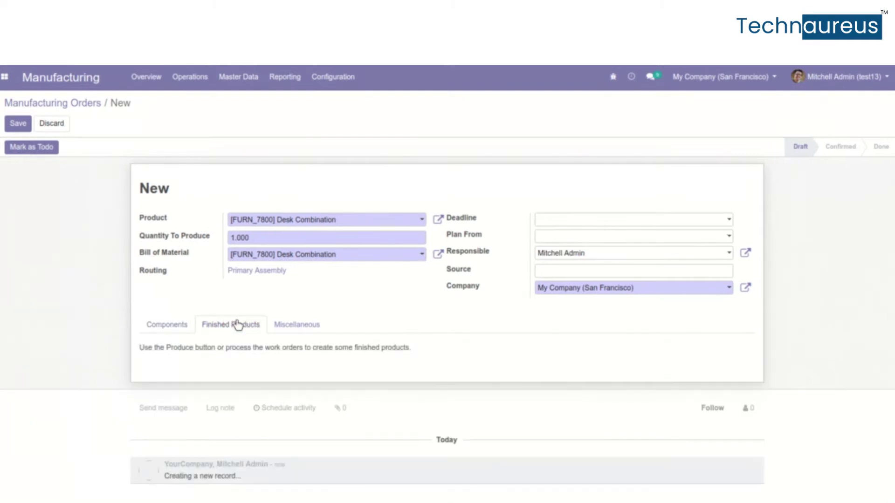
pyautogui.click(297, 330)
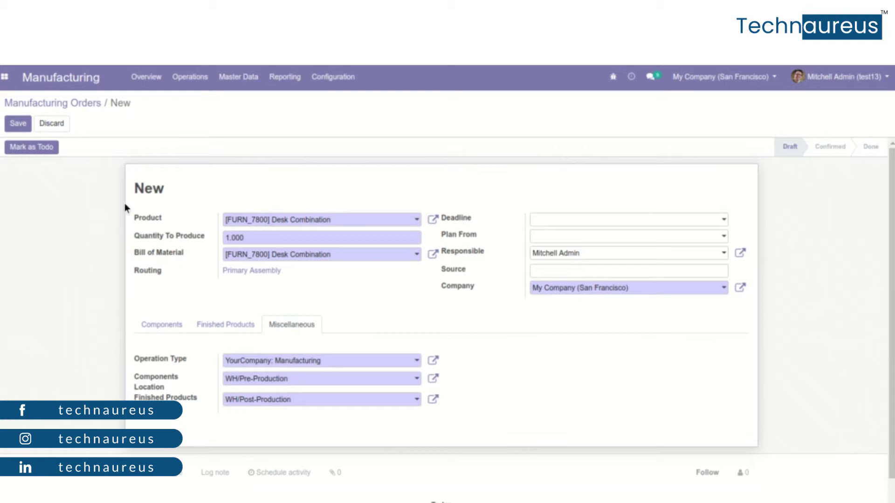
pyautogui.click(19, 124)
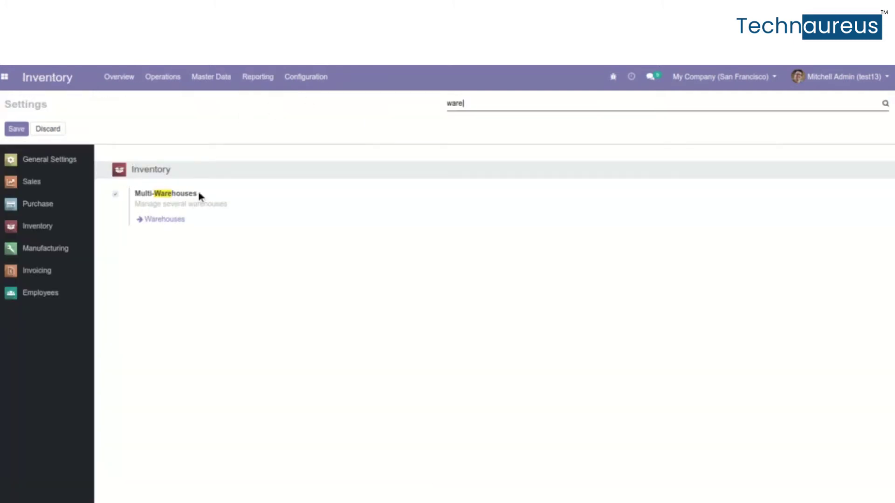
# Enable Multi-Warehouses in the Inventory settings and save the settings.
pyautogui.click(116, 194)
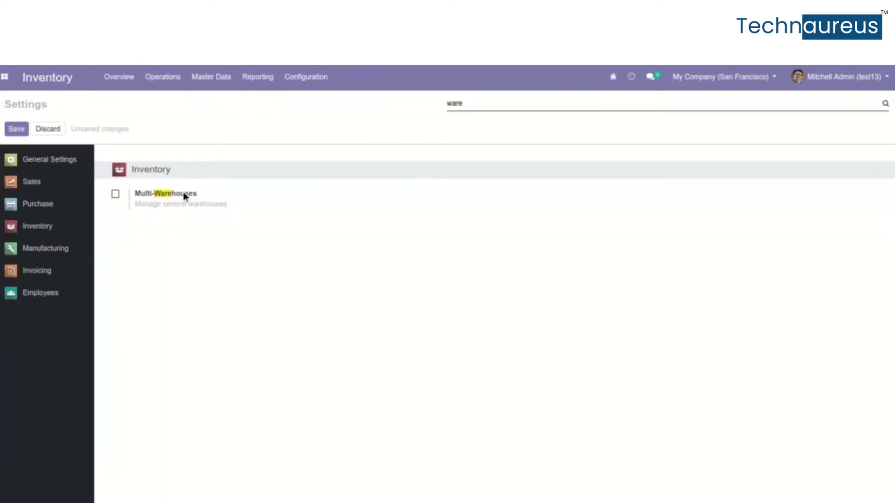
pyautogui.click(115, 194)
pyautogui.click(17, 130)
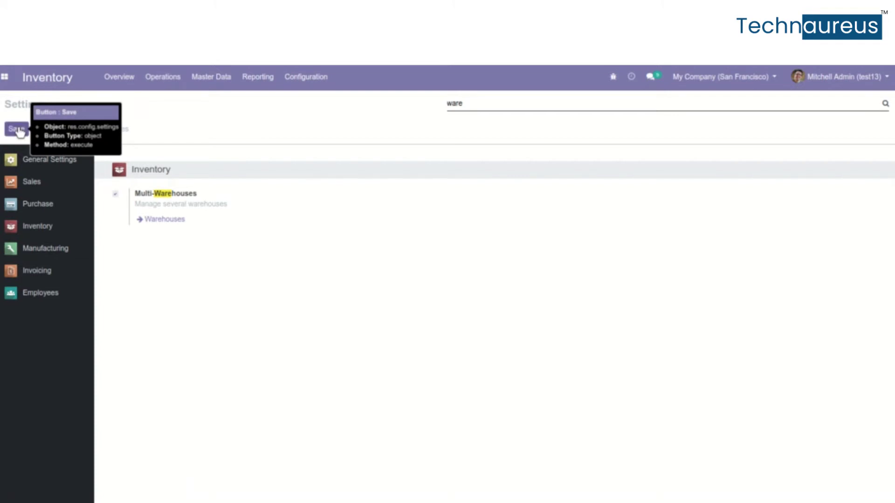
# Edit the YourCompany warehouse and save it with Manufacture on "Pick components, manufacture and then store products (3 steps)".
pyautogui.click(303, 79)
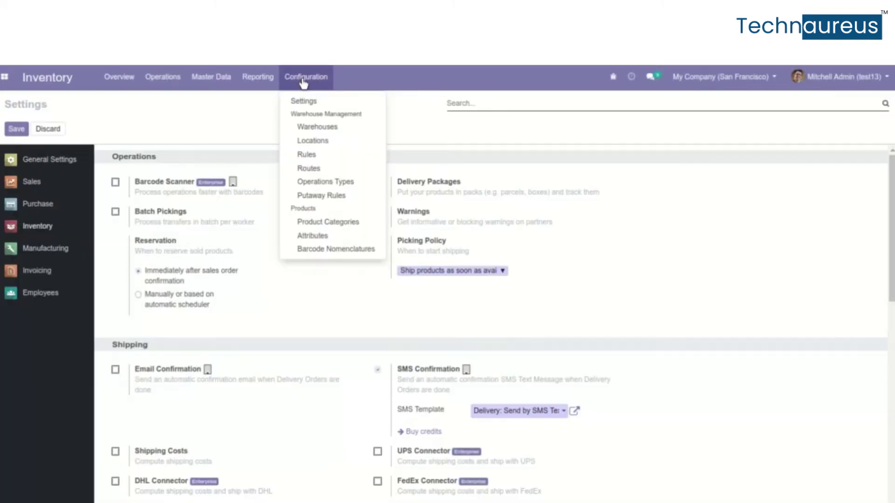
pyautogui.click(319, 128)
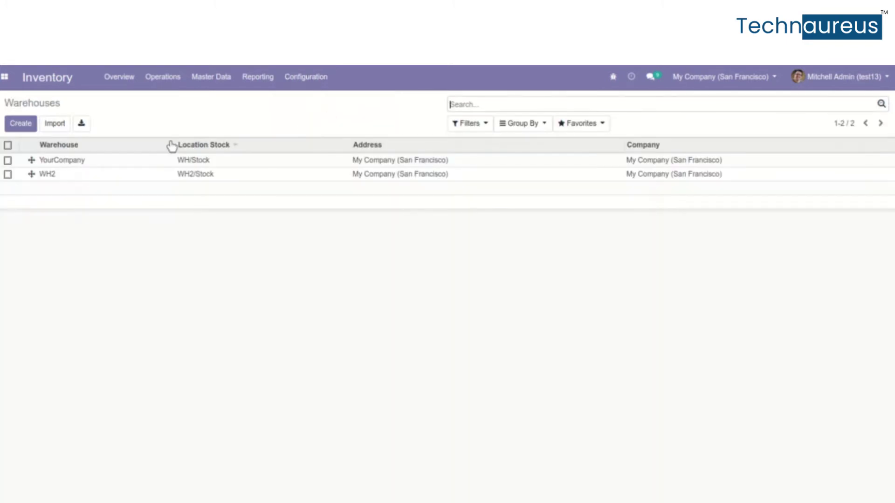
pyautogui.click(149, 162)
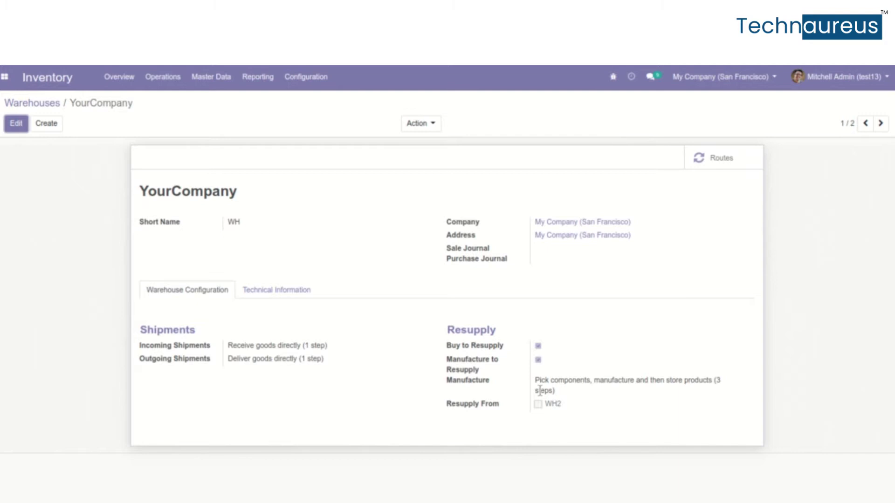
pyautogui.moveTo(539, 382); pyautogui.dragTo(543, 389)
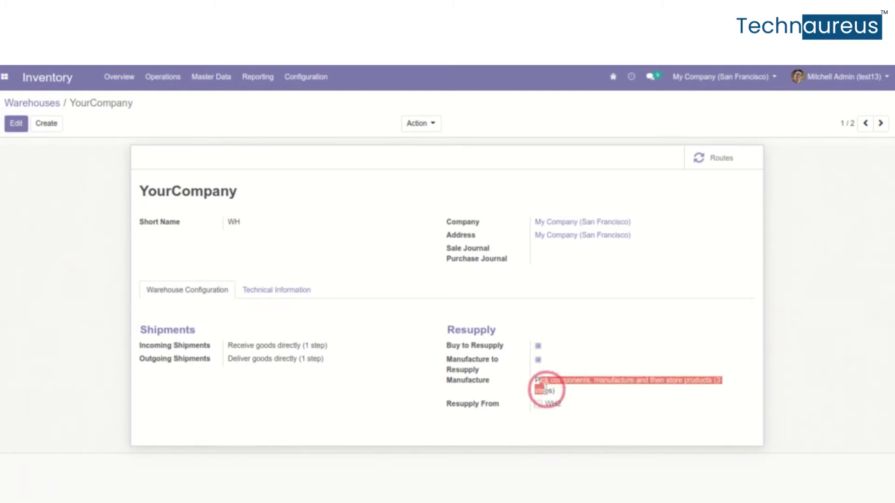
pyautogui.click(14, 128)
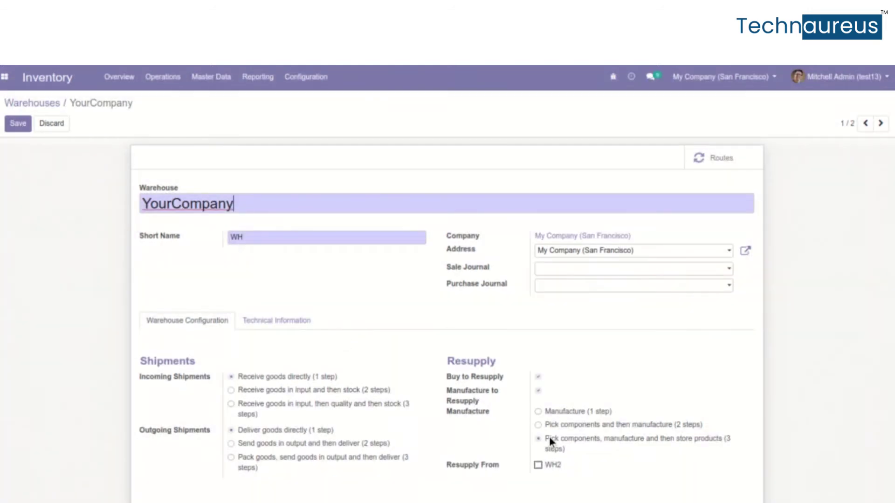
pyautogui.click(488, 412)
pyautogui.click(21, 124)
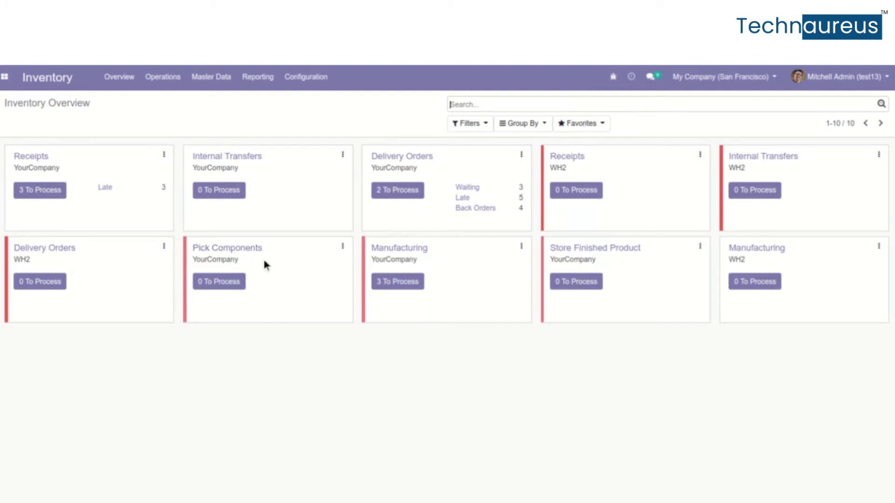
pyautogui.click(448, 257)
pyautogui.click(632, 270)
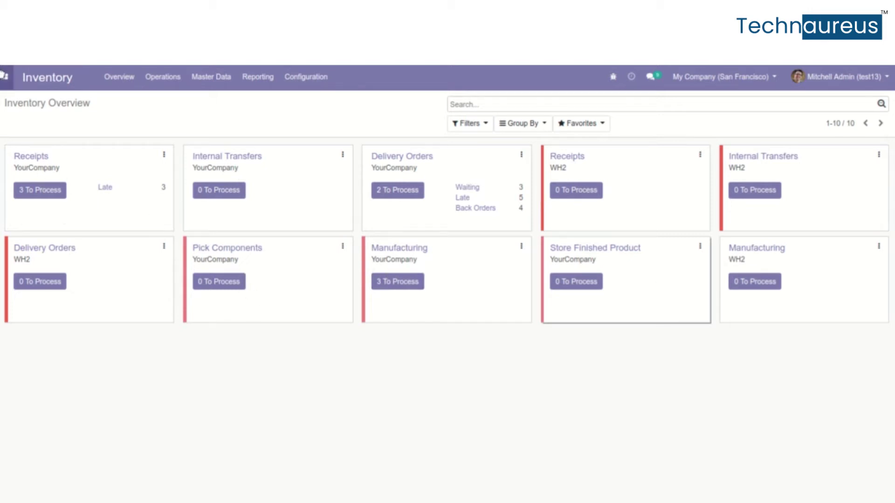
# Open the newly created Desk Combination order in Manufacturing, mark it as to do and view its transfers.
pyautogui.click(5, 79)
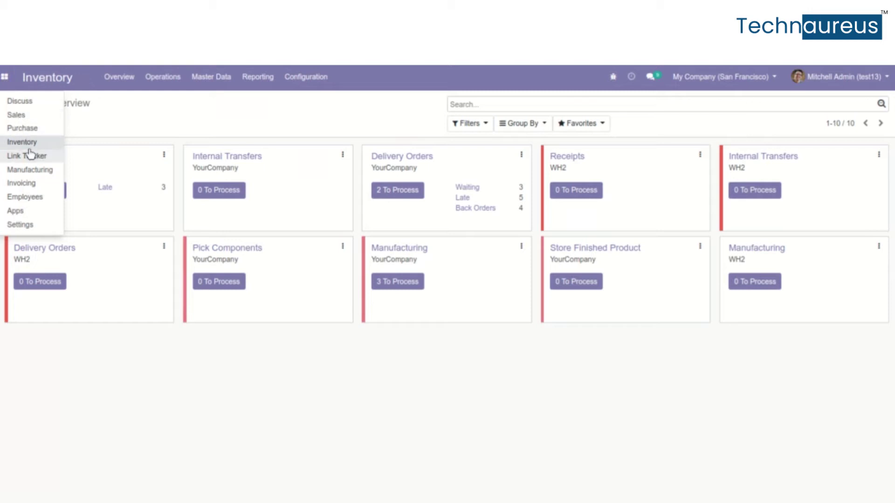
pyautogui.click(35, 171)
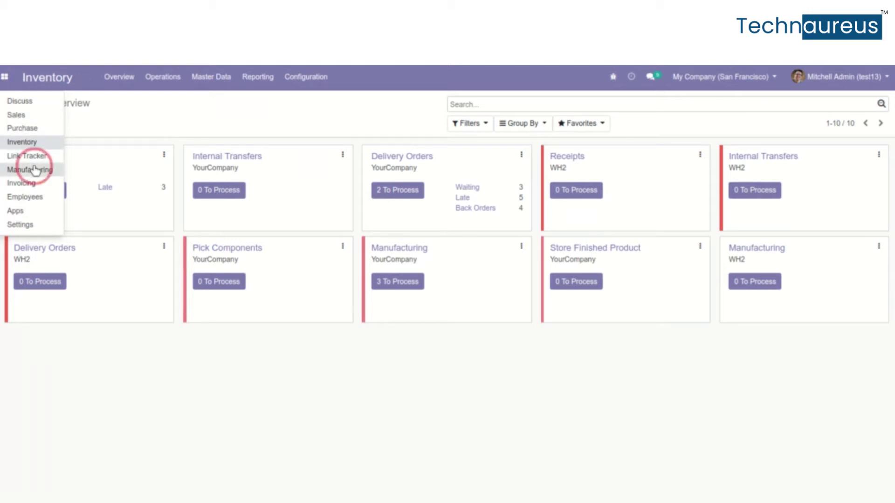
pyautogui.click(190, 80)
pyautogui.click(192, 103)
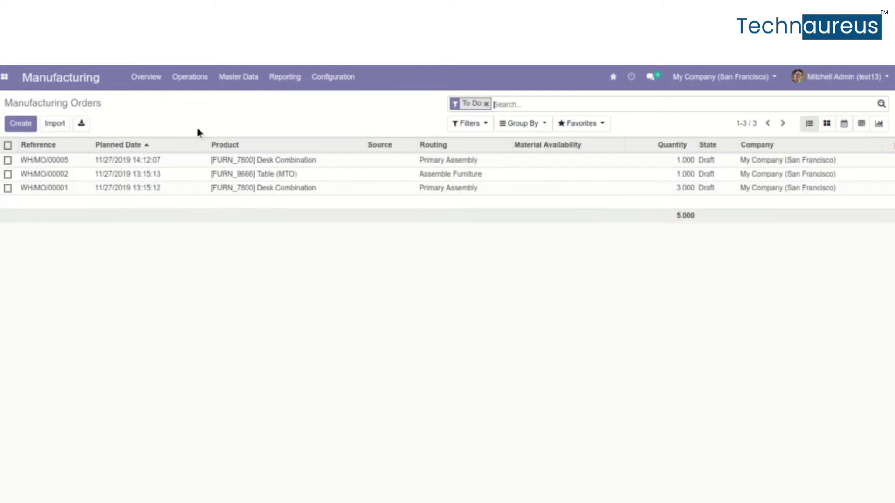
pyautogui.click(218, 163)
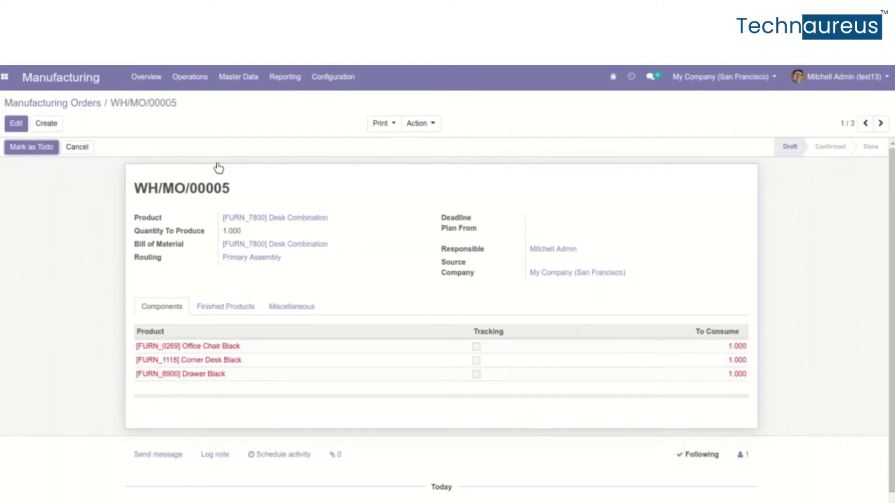
pyautogui.click(27, 147)
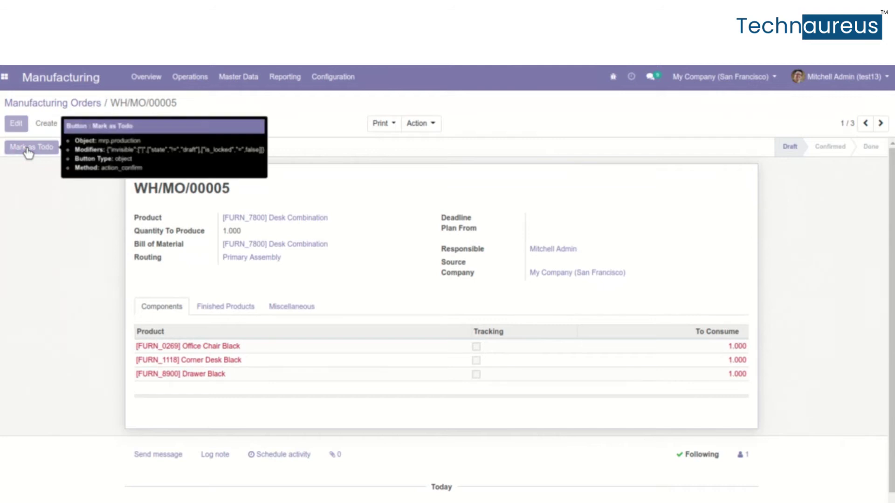
pyautogui.click(719, 180)
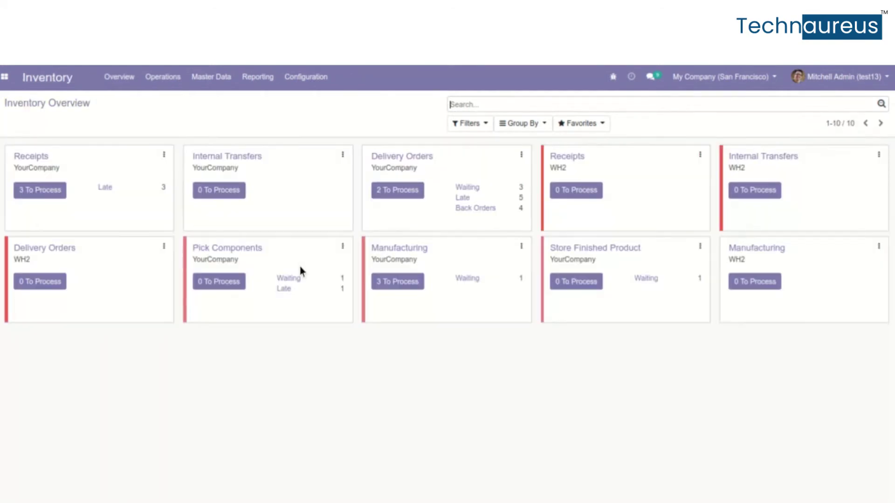
# Check availability on YourCompany's waiting Pick Components transfer and validate it as an immediate transfer without a backorder.
pyautogui.click(297, 280)
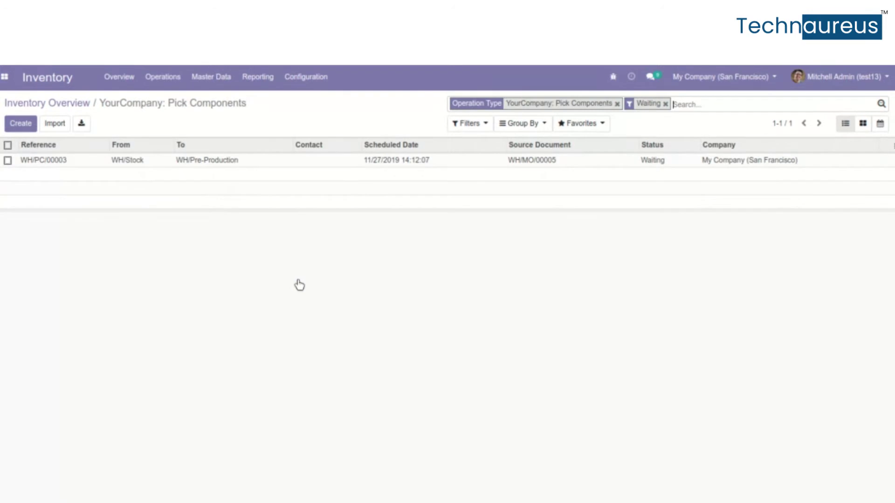
pyautogui.click(193, 163)
pyautogui.click(44, 148)
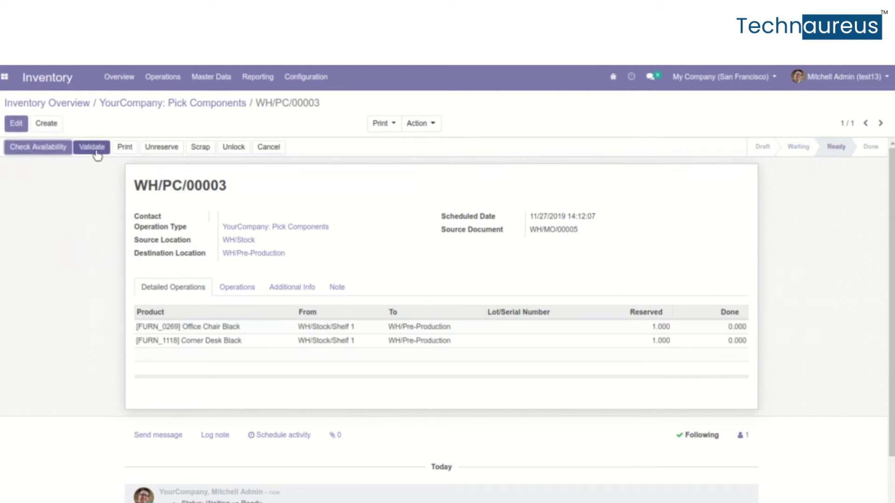
pyautogui.click(93, 148)
pyautogui.click(196, 177)
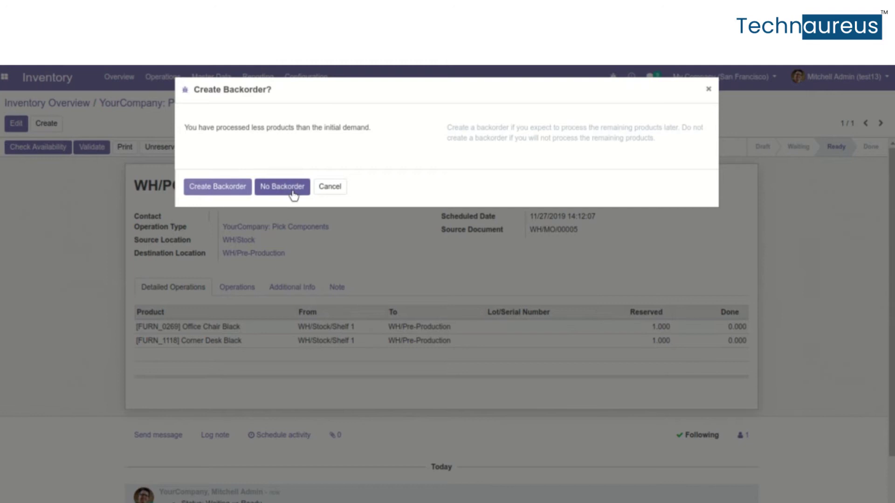
pyautogui.click(293, 192)
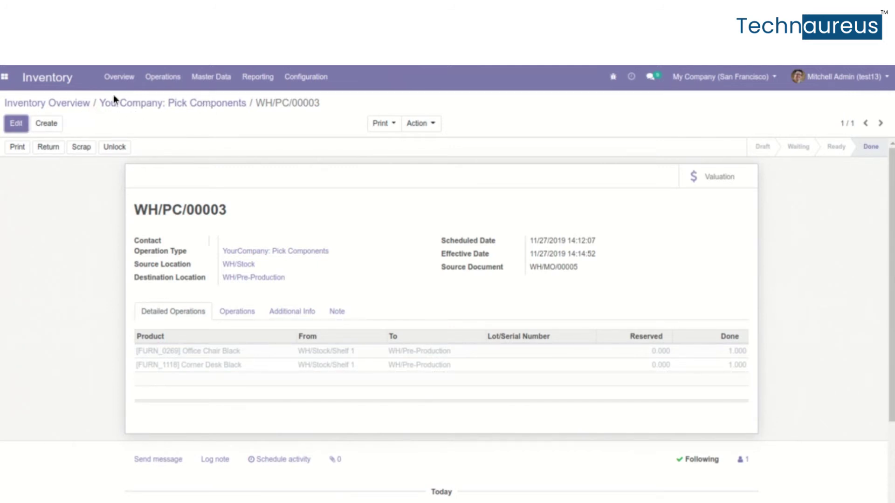
# Check component availability on the confirmed Desk Combination manufacturing order and plan the order.
pyautogui.click(79, 106)
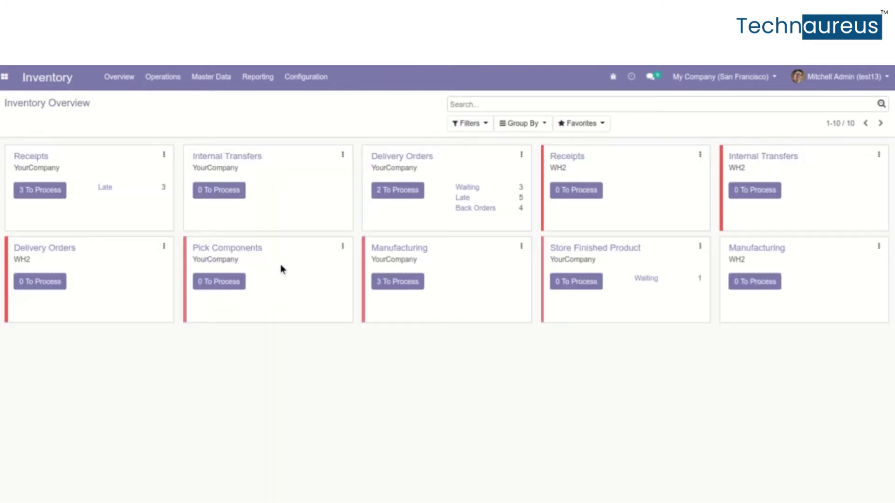
pyautogui.click(410, 280)
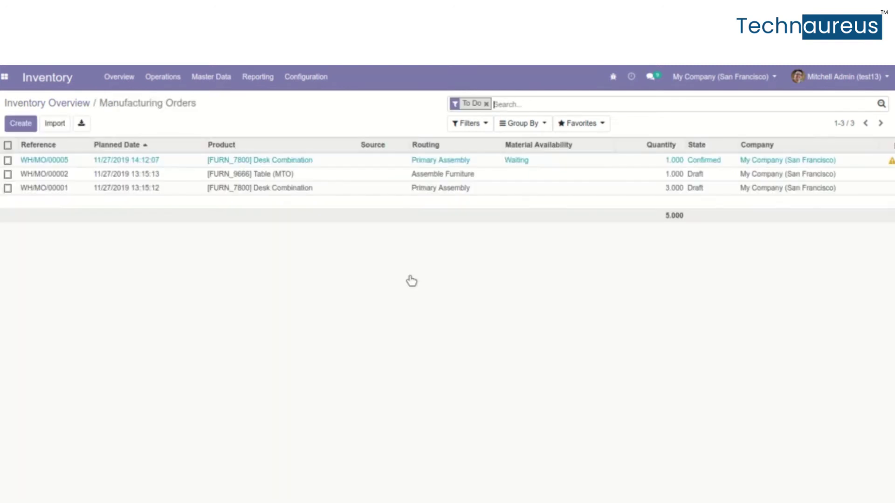
pyautogui.click(295, 163)
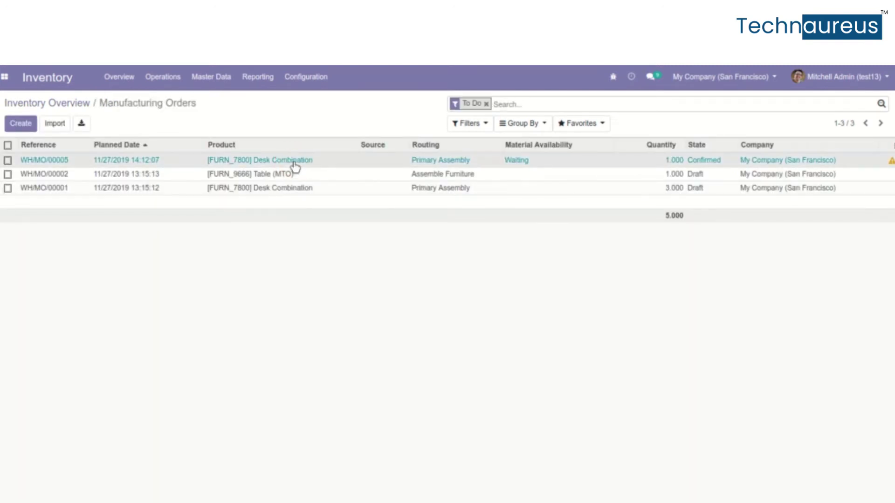
pyautogui.click(57, 157)
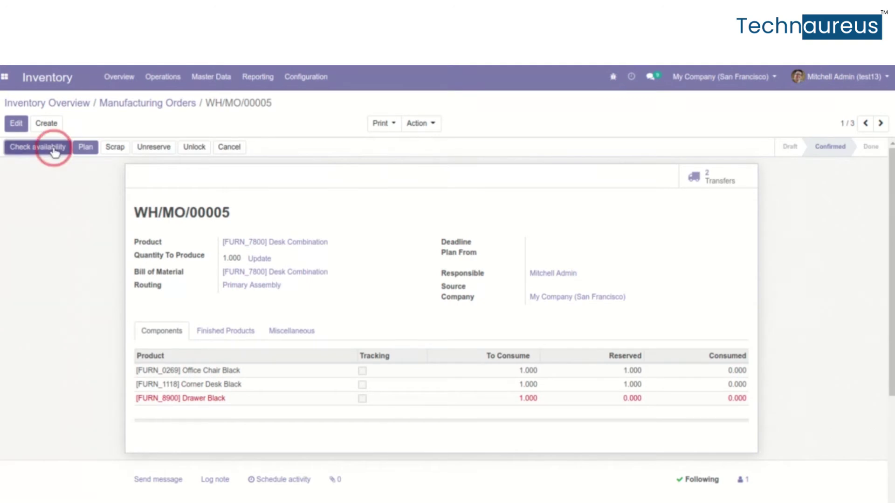
pyautogui.click(80, 148)
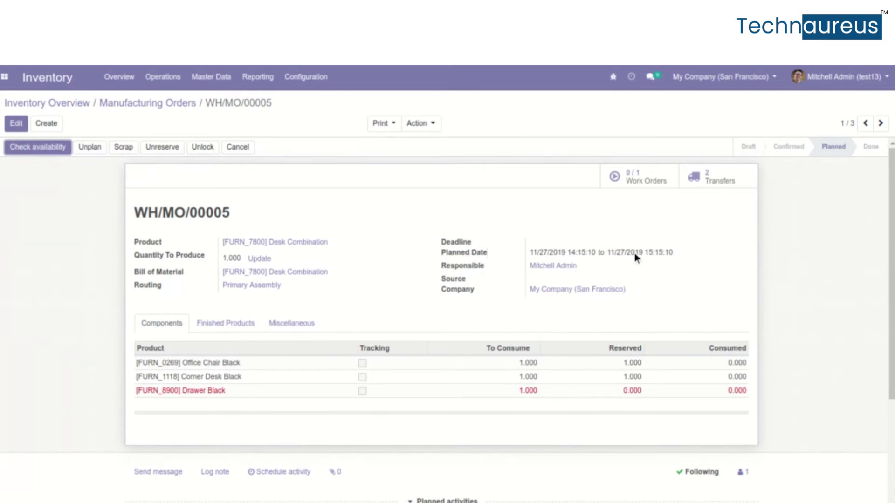
# Start the Desk Combination order's Manual Assembly work order and mark it as done.
pyautogui.click(635, 178)
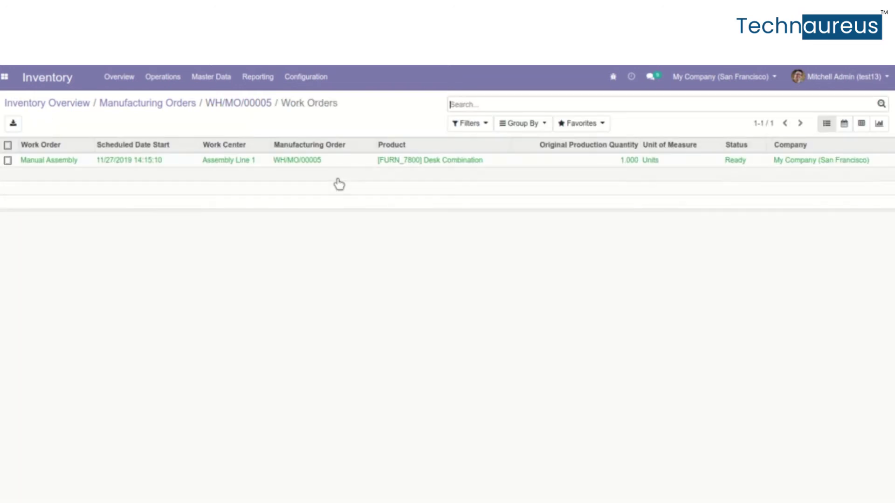
pyautogui.click(322, 164)
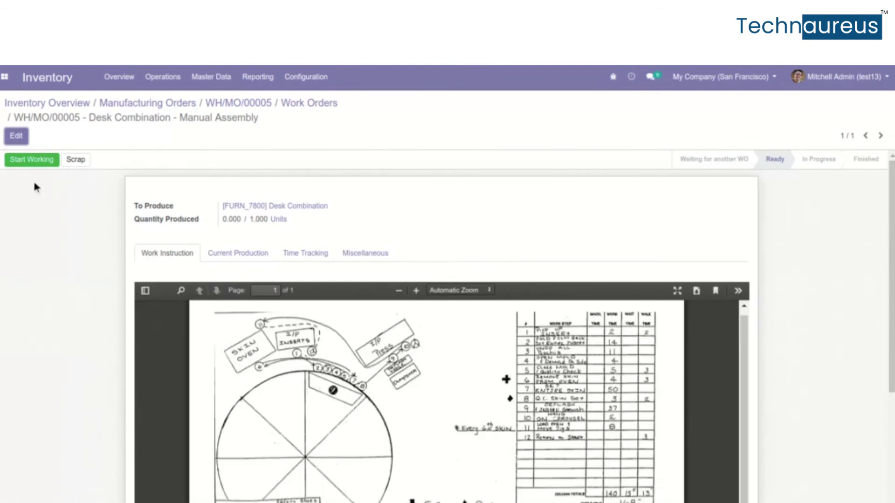
pyautogui.click(33, 164)
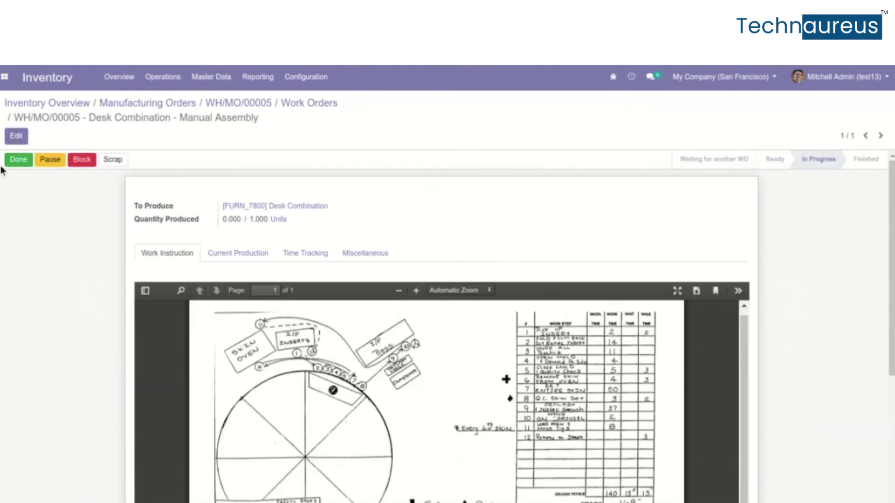
pyautogui.click(10, 164)
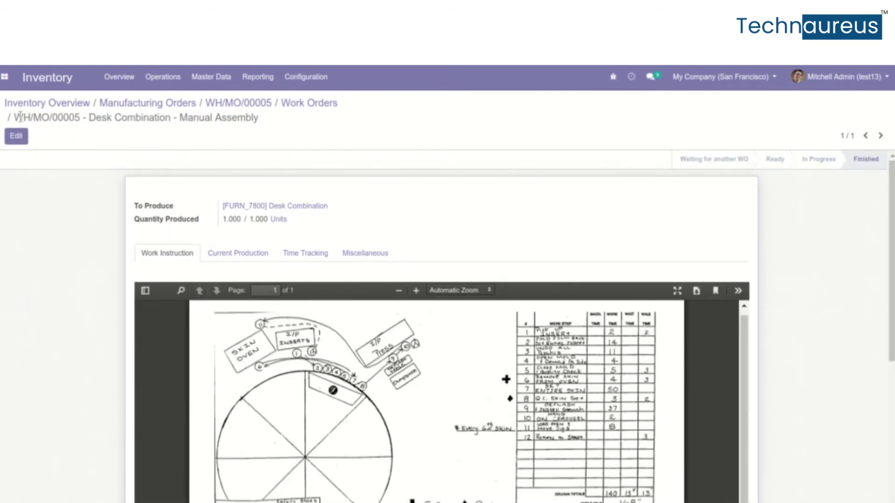
# Return to the manufacturing orders, open the Desk Combination order in the To Close state and mark it as done.
pyautogui.click(147, 103)
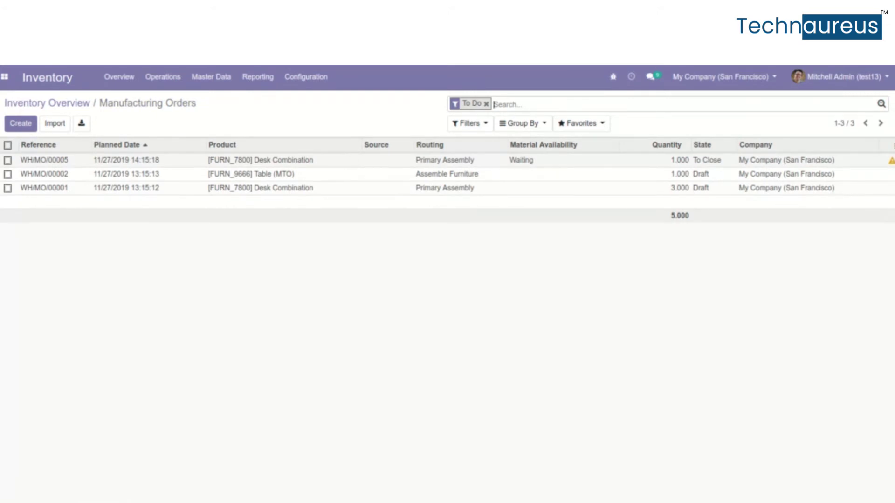
pyautogui.click(358, 163)
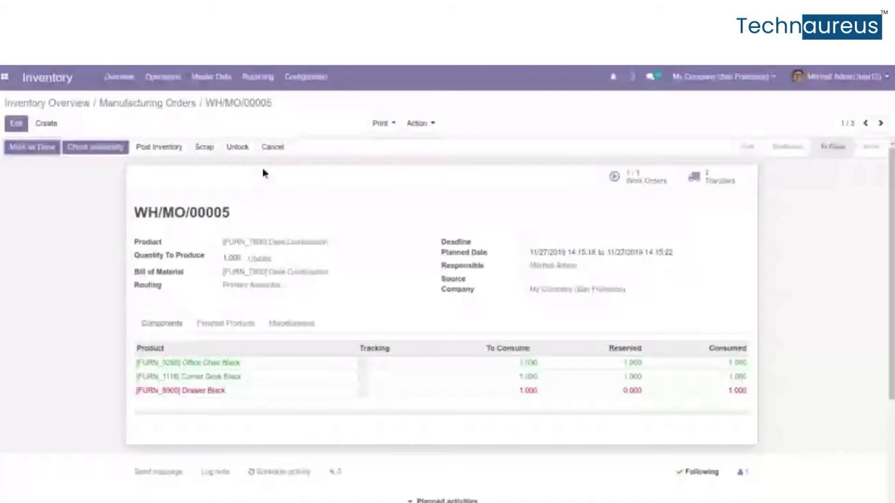
pyautogui.click(24, 151)
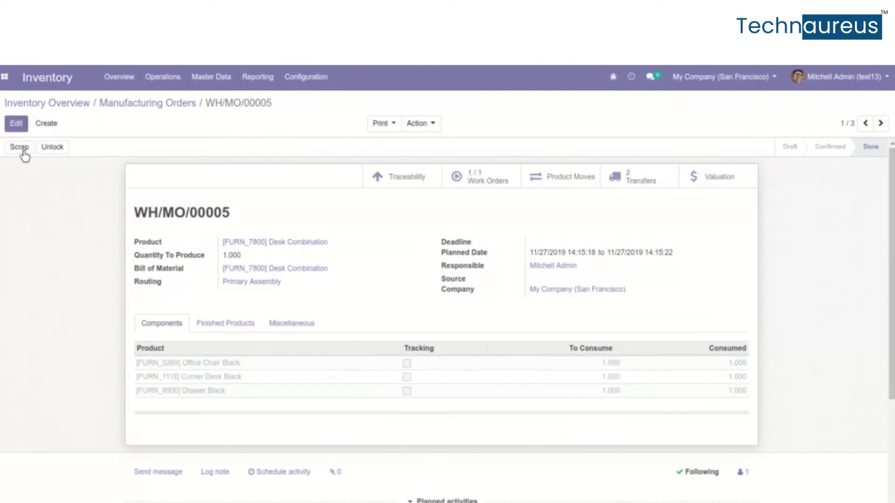
# Open the order's ready transfer from WH/Post-Production to WH/Stock and validate it as an immediate transfer.
pyautogui.click(621, 172)
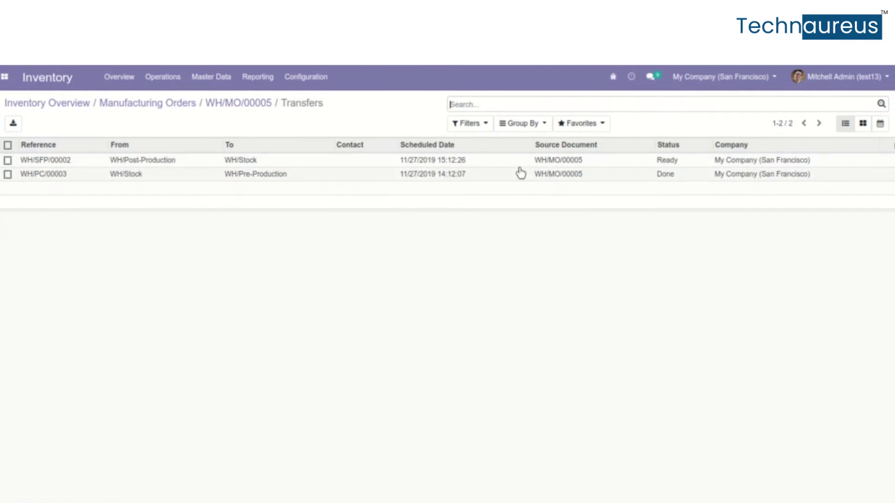
pyautogui.click(648, 160)
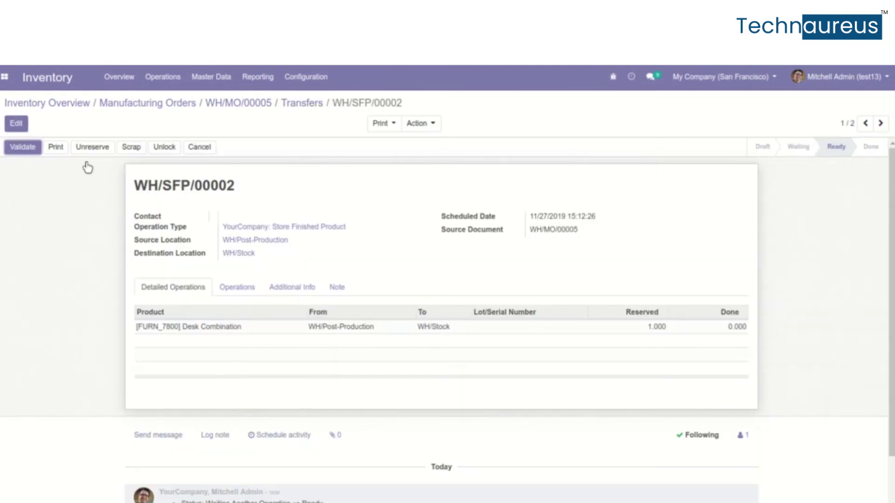
pyautogui.click(32, 147)
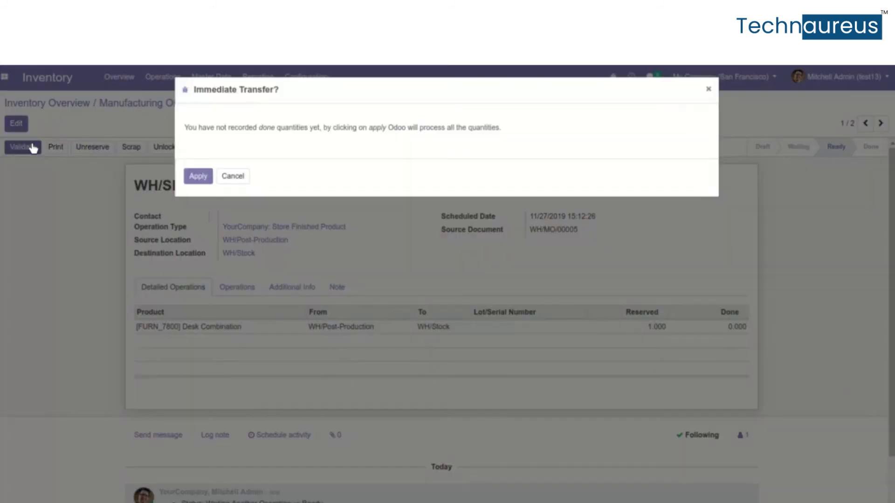
pyautogui.click(200, 179)
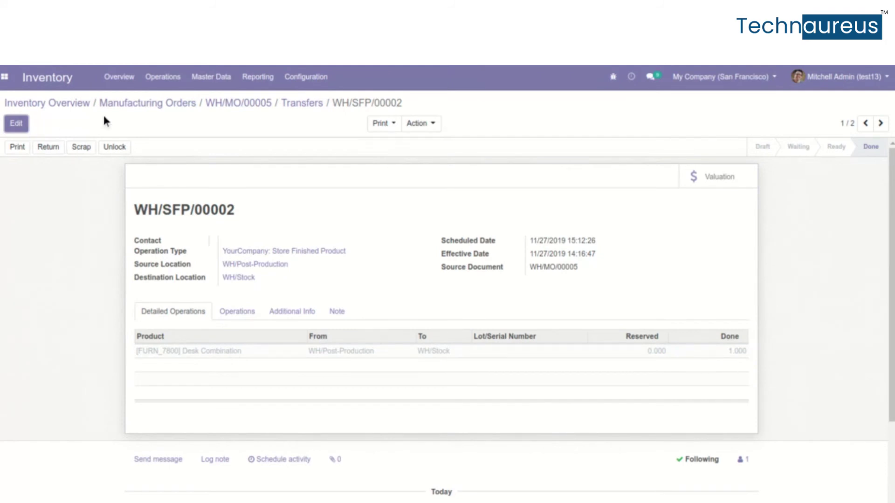
# Create a new Store Finished Product transfer for YourCompany from the Inventory Overview, with Azure Interior as the contact.
pyautogui.click(135, 104)
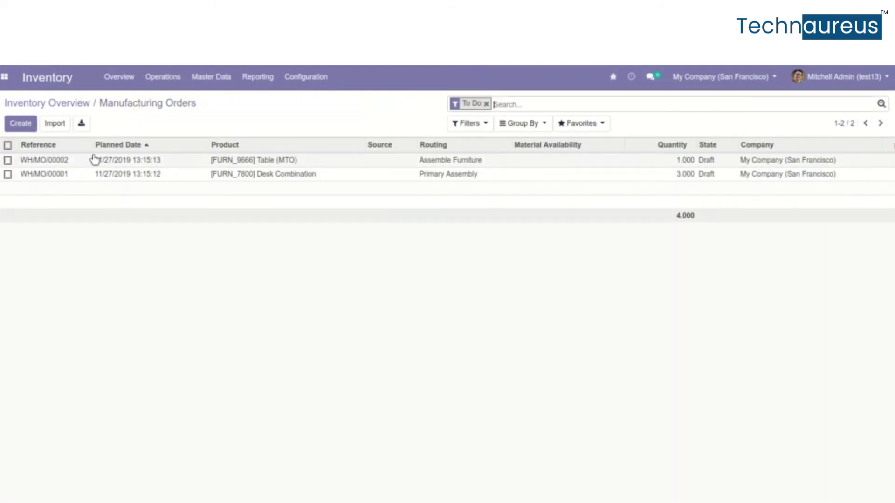
pyautogui.click(56, 107)
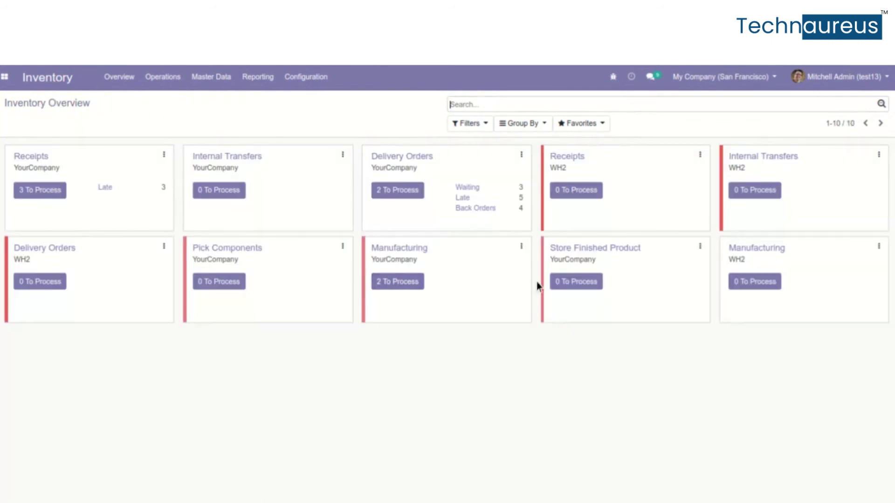
pyautogui.click(577, 283)
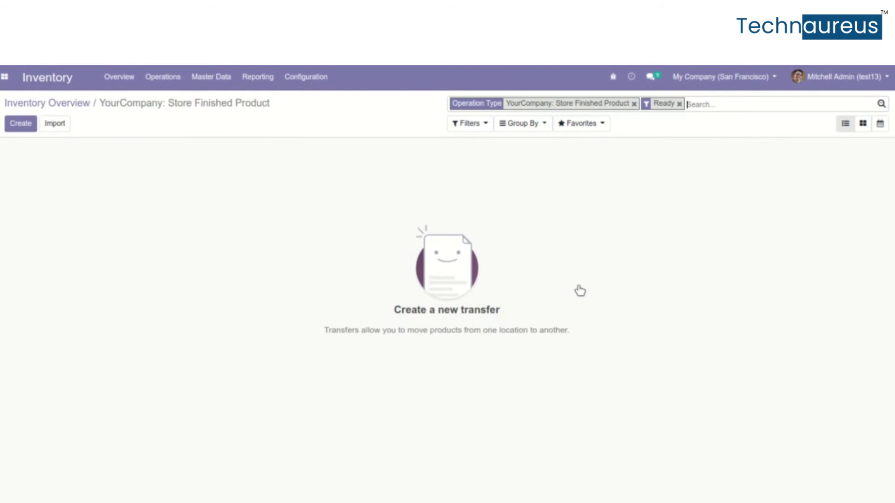
pyautogui.click(21, 125)
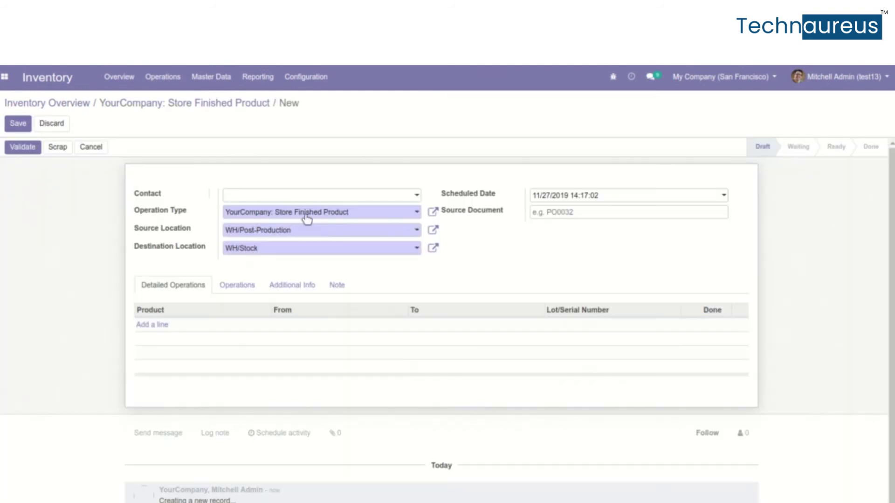
pyautogui.click(304, 195)
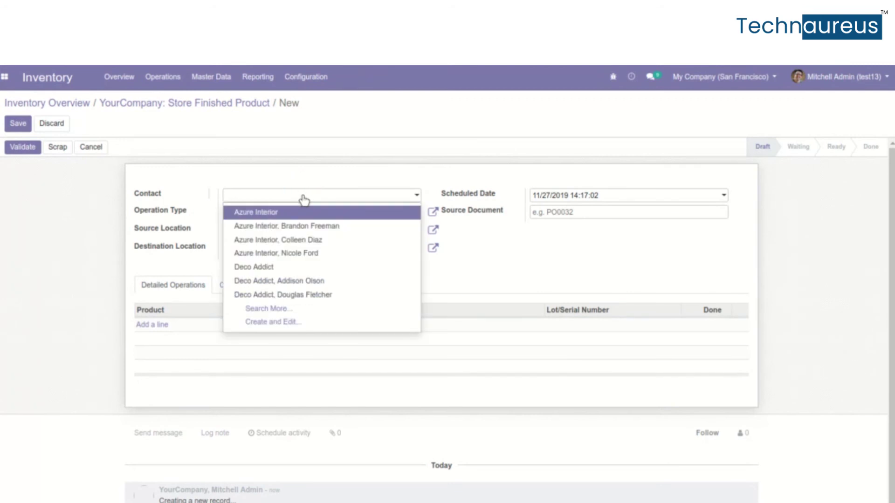
pyautogui.click(305, 211)
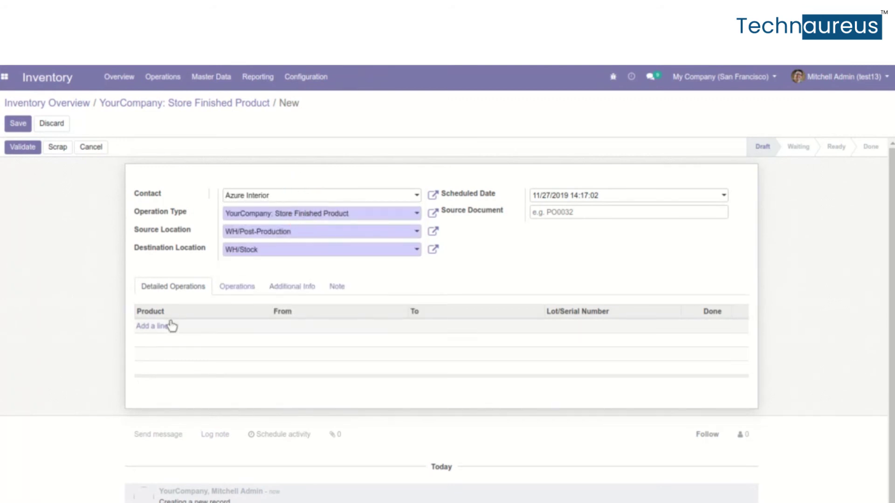
# Add a detailed operation line to the transfer for the product [FURN_7800] Desk Combination.
pyautogui.click(152, 327)
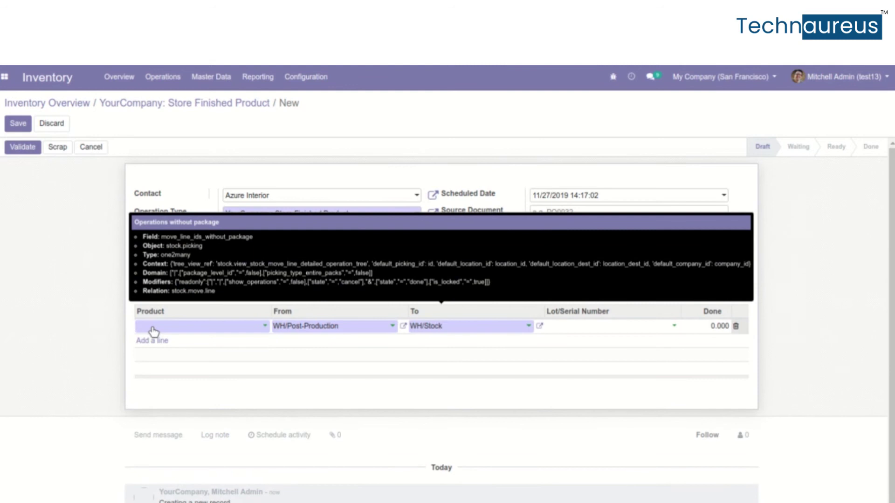
pyautogui.write('de')
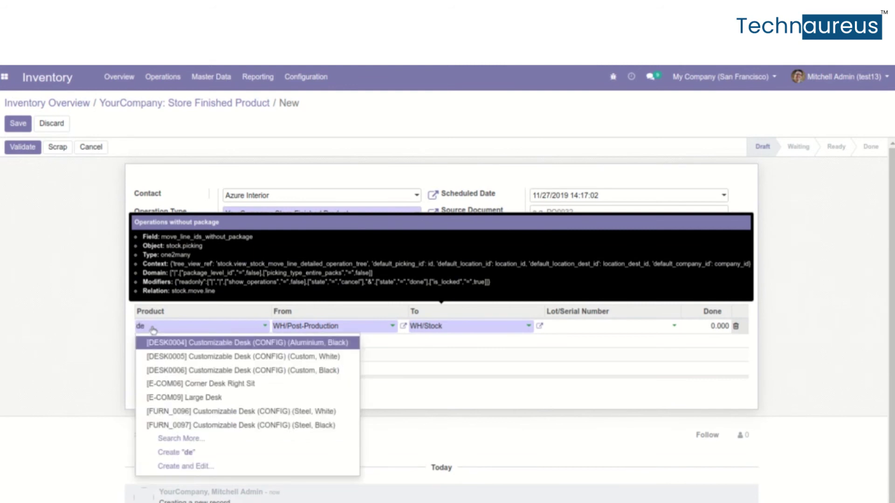
pyautogui.press('Down')
pyautogui.press('Down')
pyautogui.press('Down')
pyautogui.press('Down')
pyautogui.press('Down')
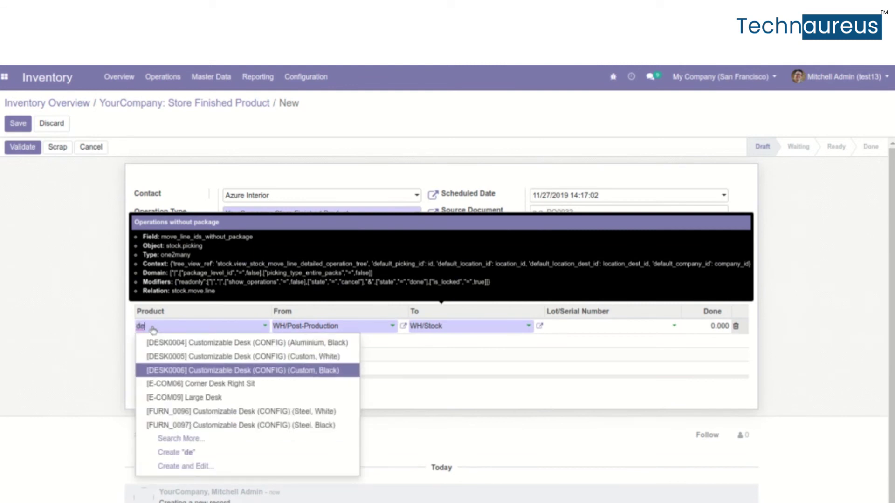
pyautogui.press('Up')
pyautogui.press('Up')
pyautogui.press('Up')
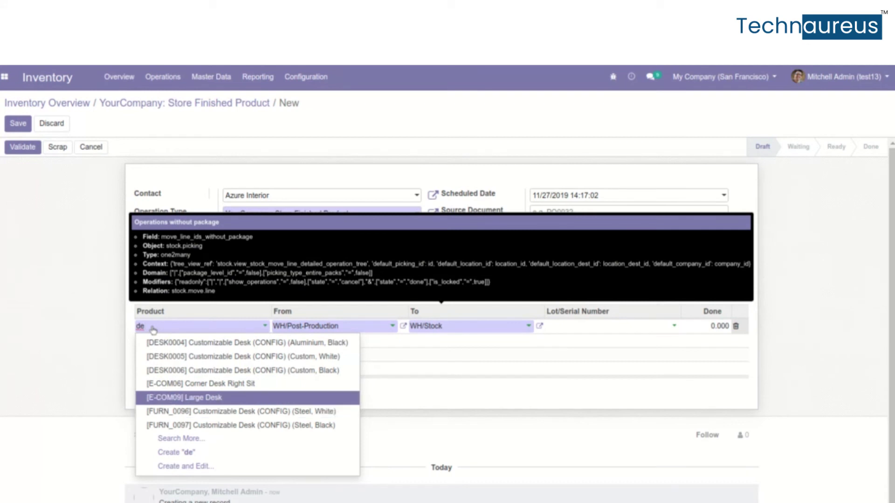
pyautogui.press('Down')
pyautogui.press('Down')
pyautogui.press('Down')
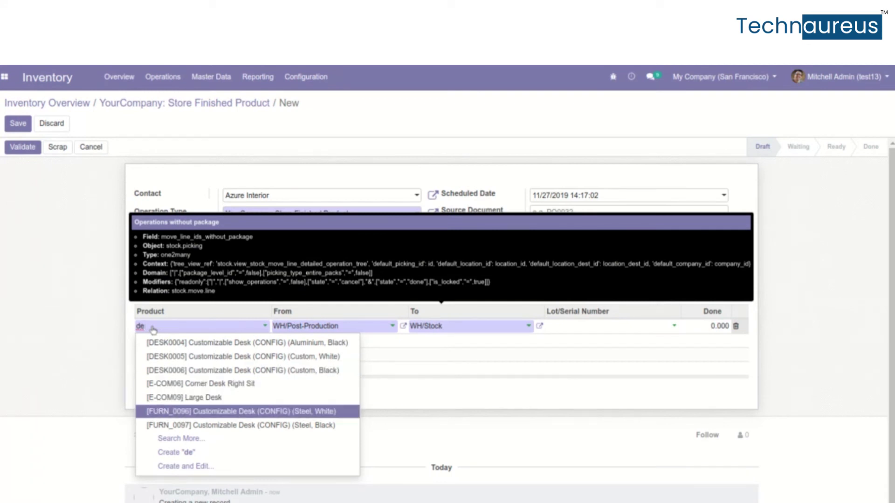
pyautogui.click(152, 327)
pyautogui.write('sk')
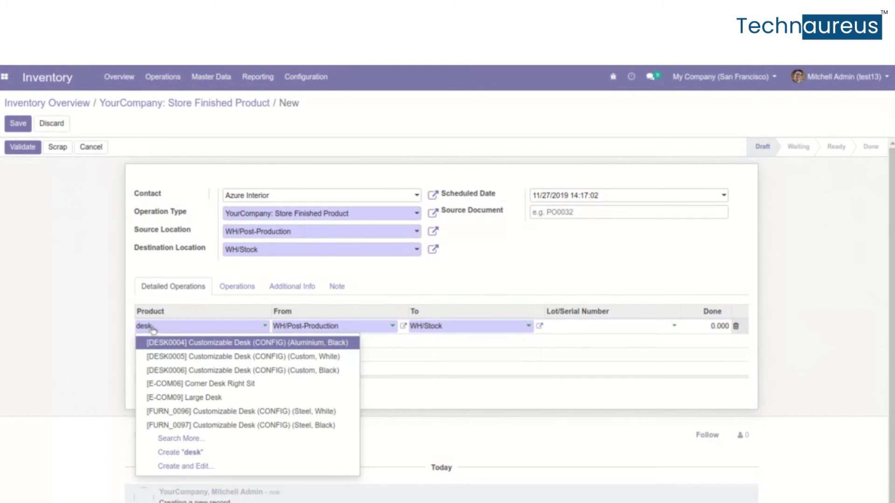
pyautogui.write(' c')
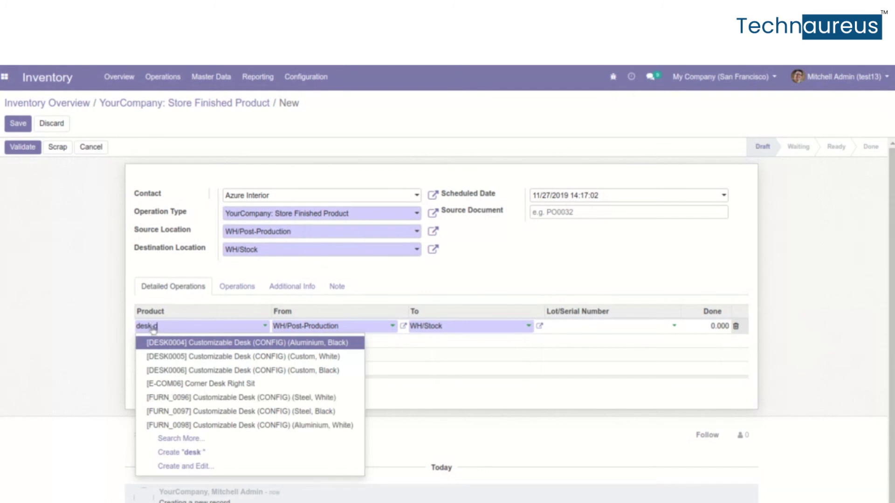
pyautogui.write('om')
pyautogui.press('Return')
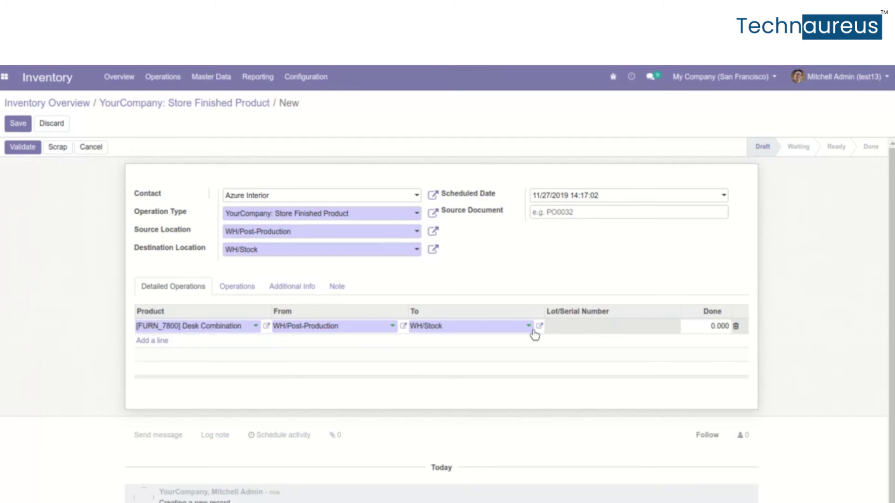
# Set the Desk Combination line's done quantity to 1, and save and validate the transfer.
pyautogui.click(724, 326)
pyautogui.write('1')
pyautogui.click(19, 124)
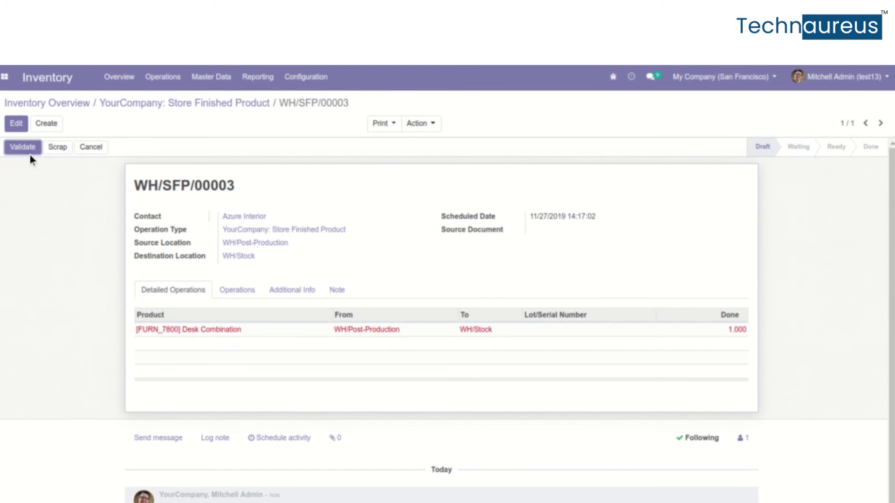
pyautogui.click(31, 149)
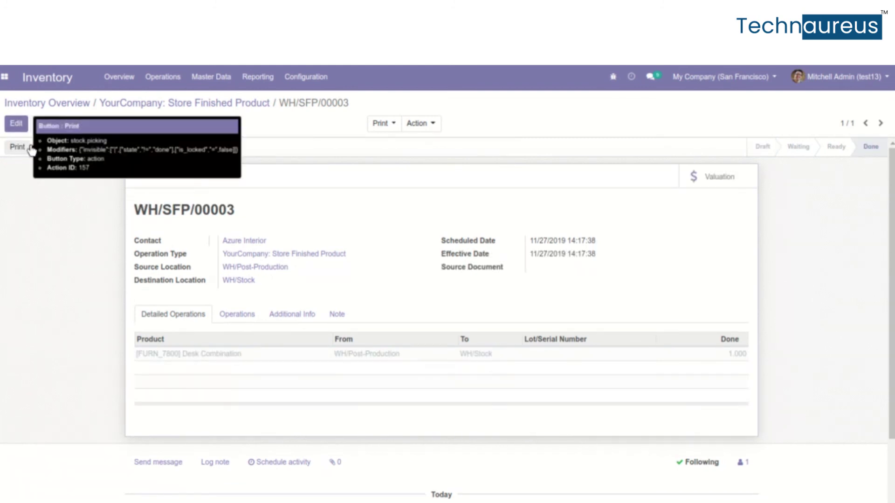
# Switch to the Manufacturing app and review its manufacturing orders and work orders.
pyautogui.click(55, 105)
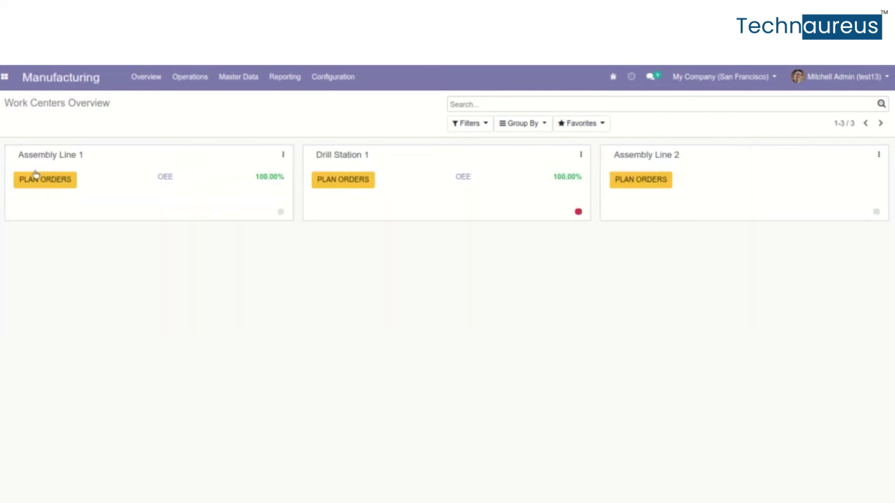
pyautogui.click(177, 77)
pyautogui.click(191, 100)
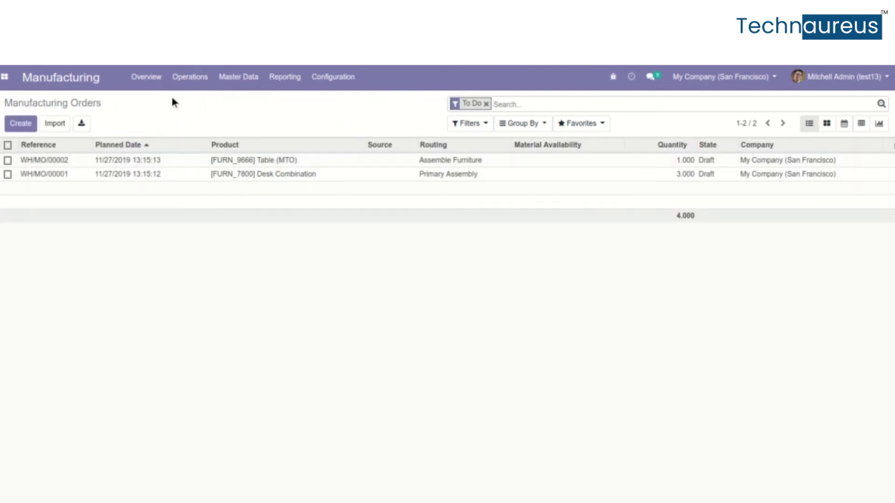
pyautogui.click(188, 78)
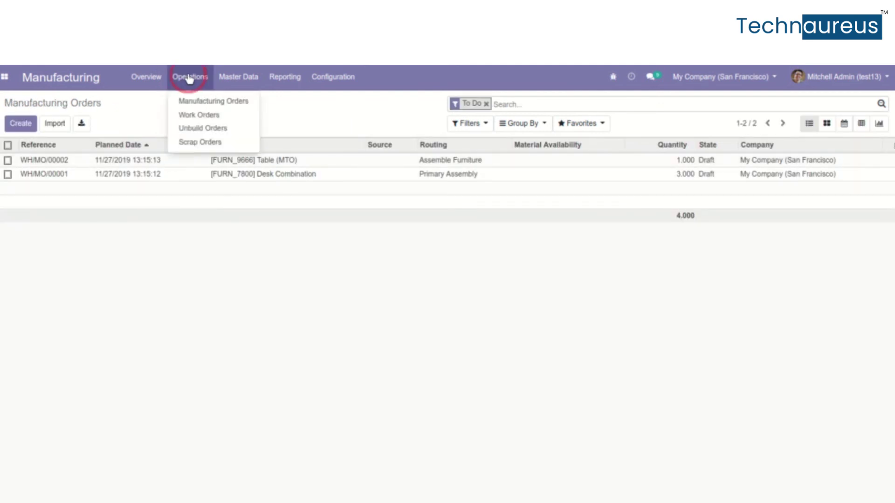
pyautogui.click(201, 115)
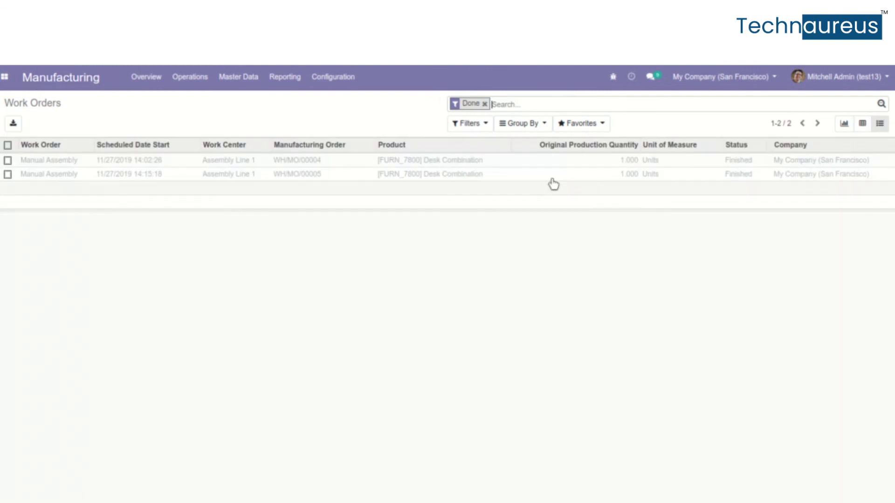
# Open the Work Orders report and examine the done work orders in list view.
pyautogui.click(284, 83)
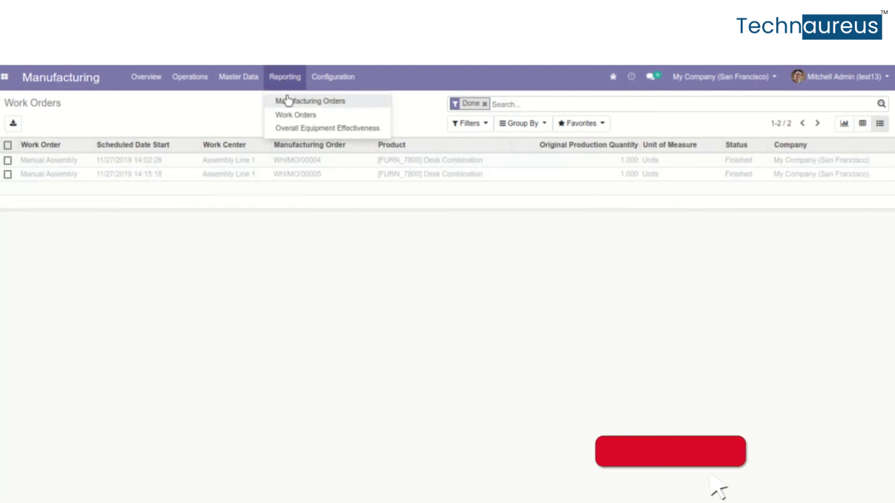
pyautogui.click(294, 115)
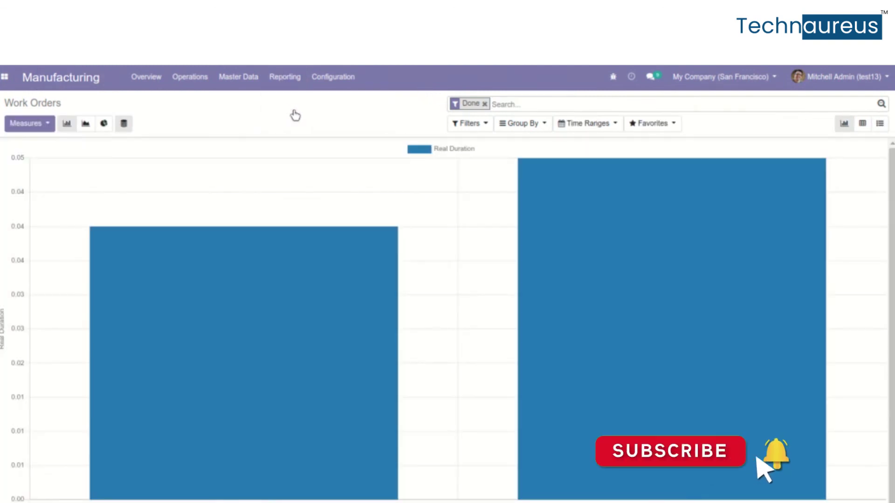
pyautogui.click(880, 123)
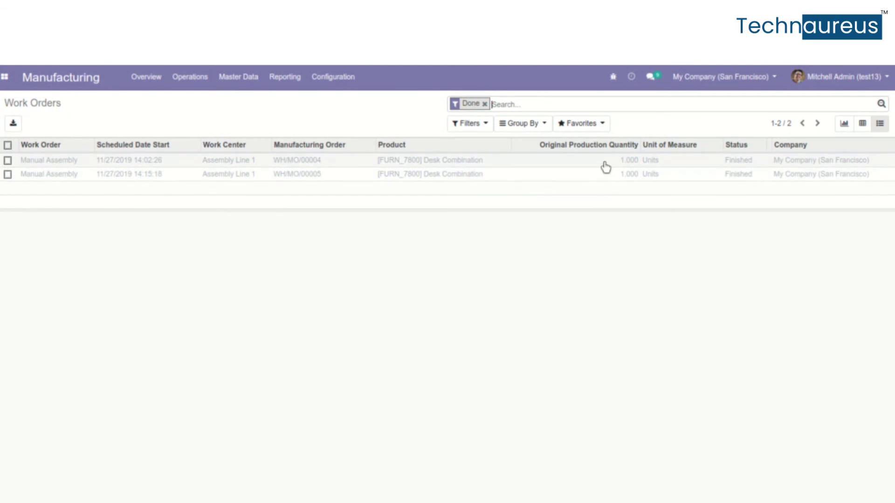
pyautogui.click(604, 162)
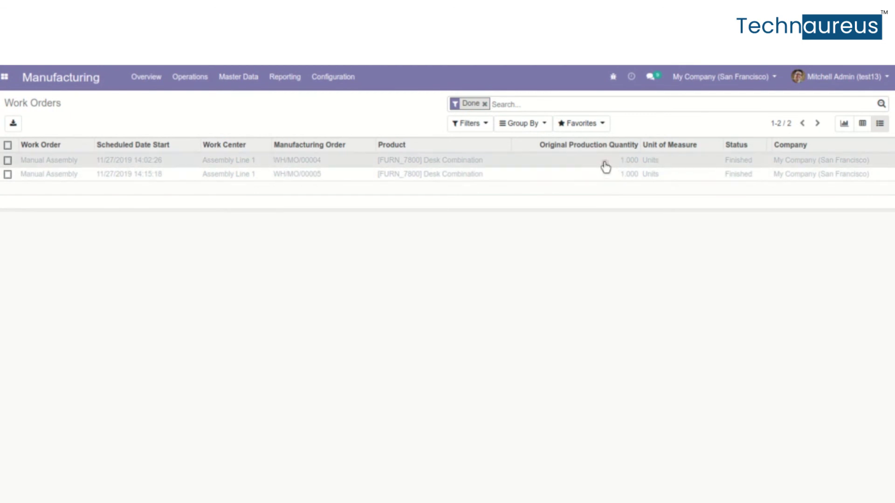